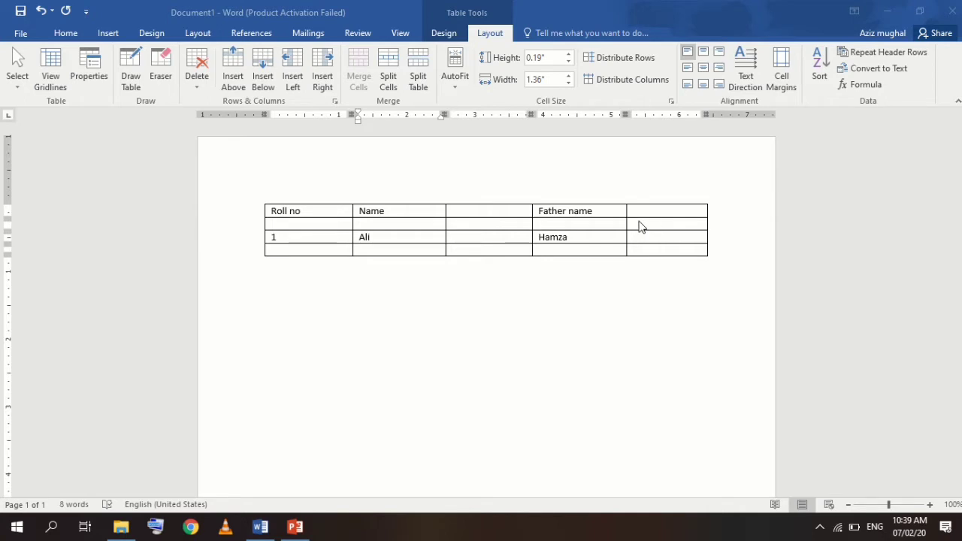
left_click(623, 223)
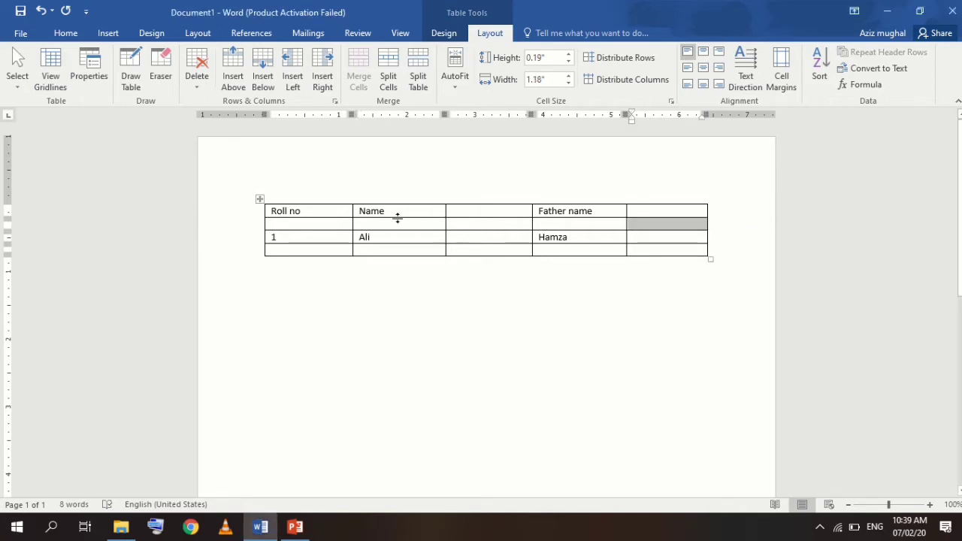
left_click(666, 223)
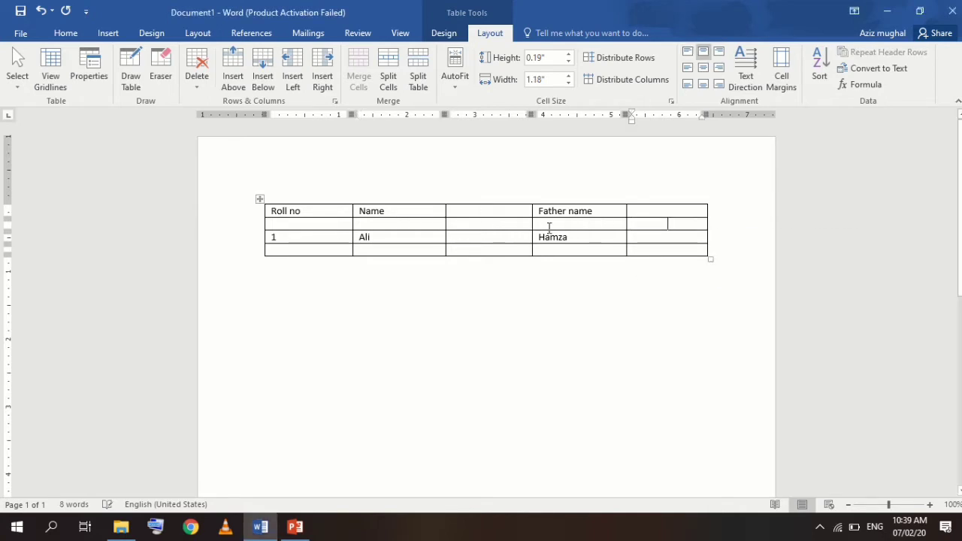
left_click(654, 235)
key("ctrl+z")
key("Return")
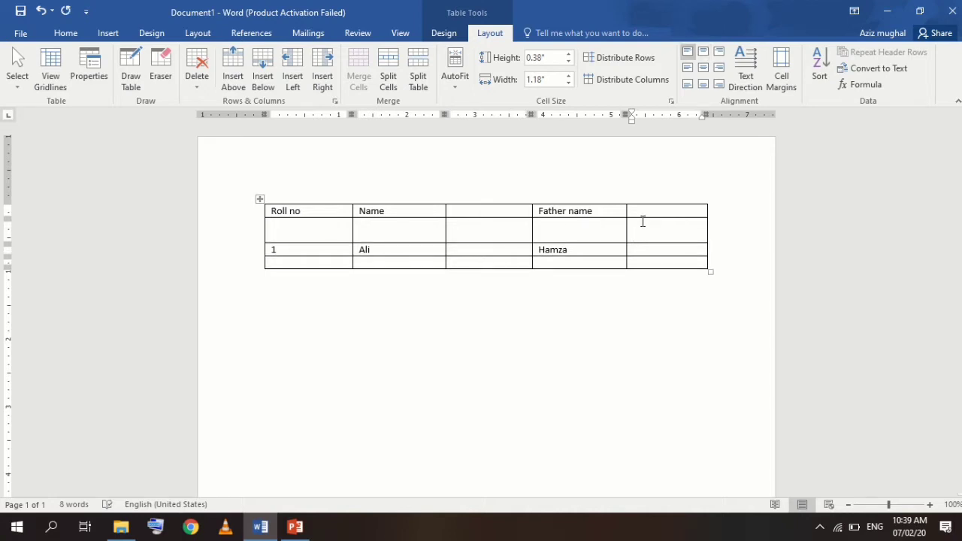
key("BackSpace")
key("shift+Left")
key("shift+Left")
key("shift+Left")
key("shift+Left")
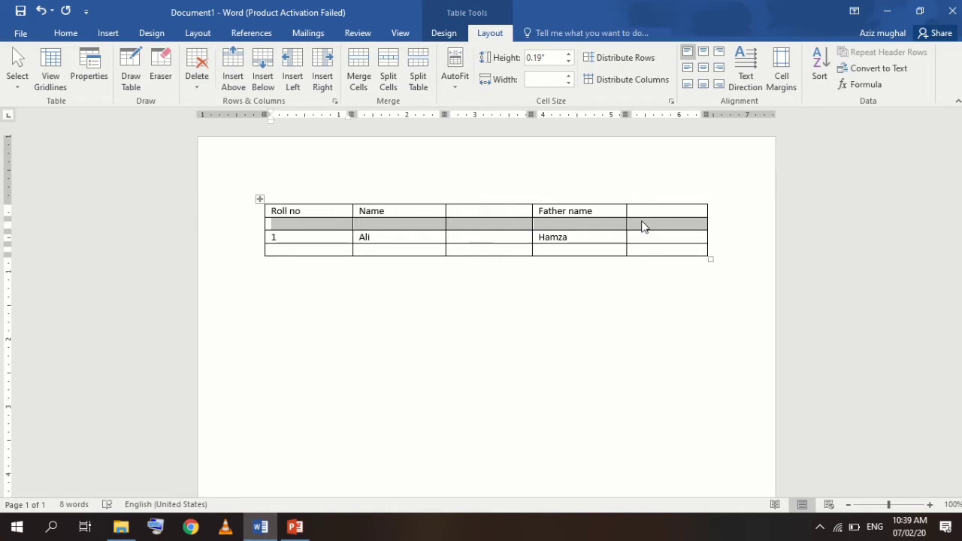
left_click(285, 261)
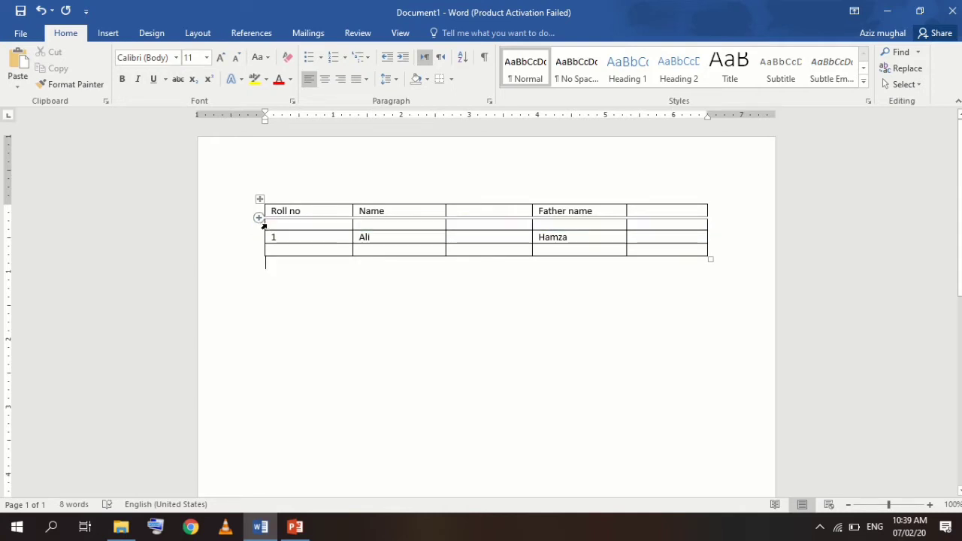
left_click(263, 225)
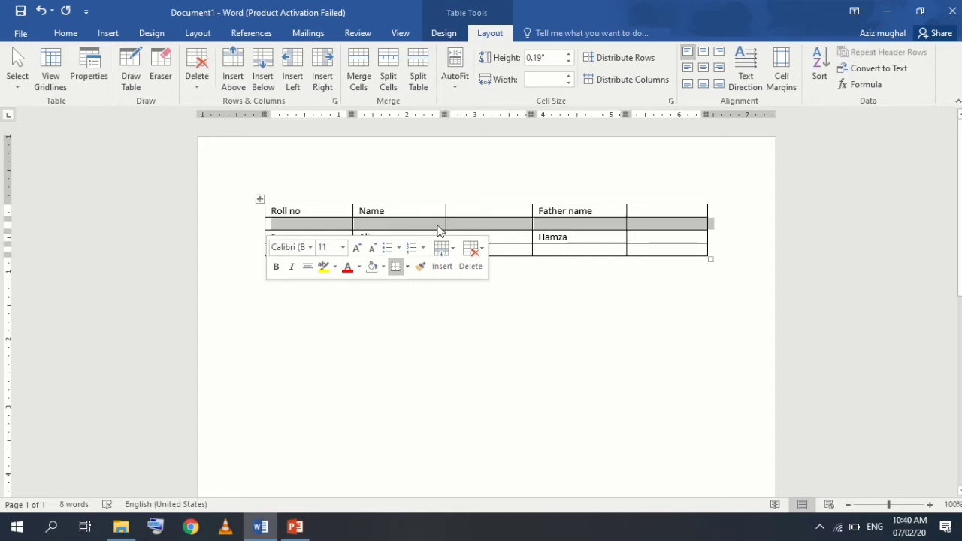
left_click(571, 223)
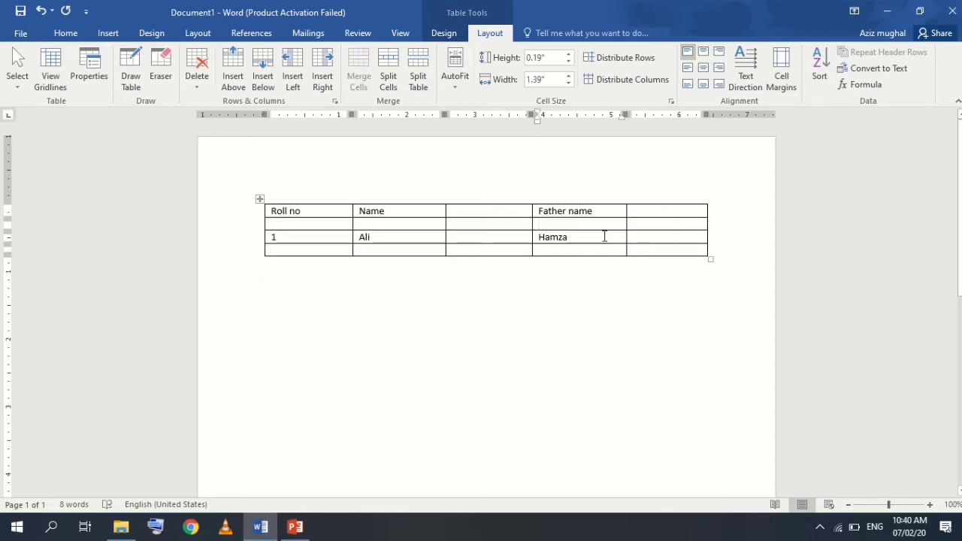
Delete the empty table row directly below the header row.
left_click(323, 228)
key("shift+Right")
key("shift+Right")
key("shift+Right")
key("shift+Right")
key("shift+Right")
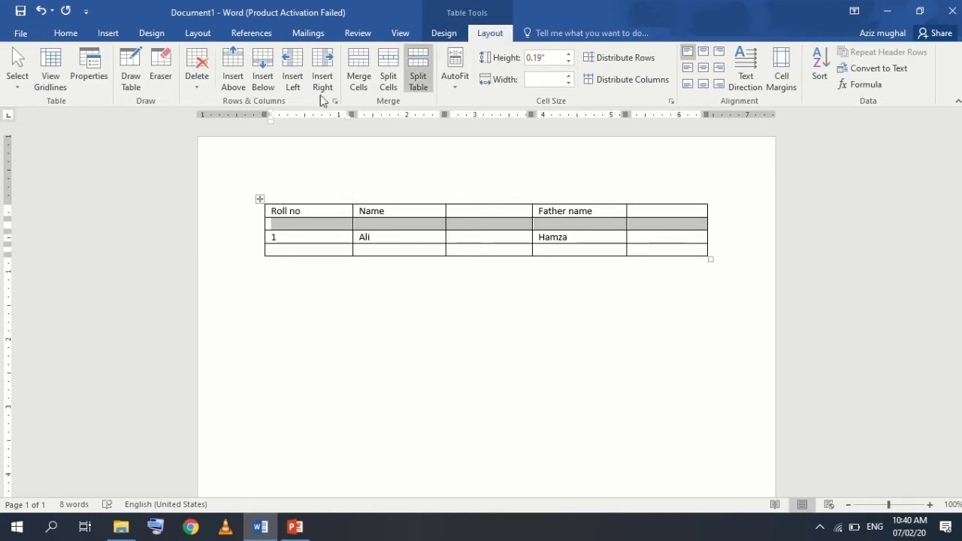
left_click(199, 65)
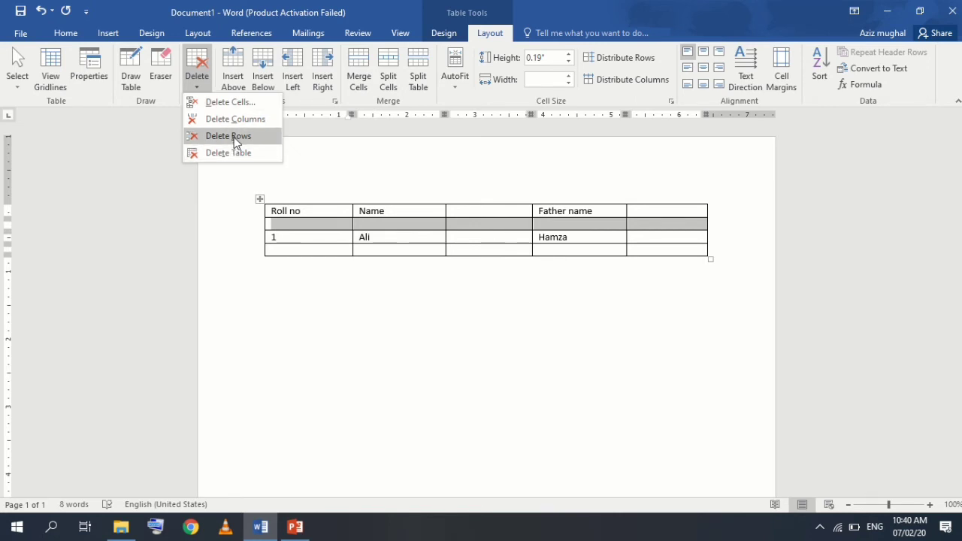
left_click(235, 136)
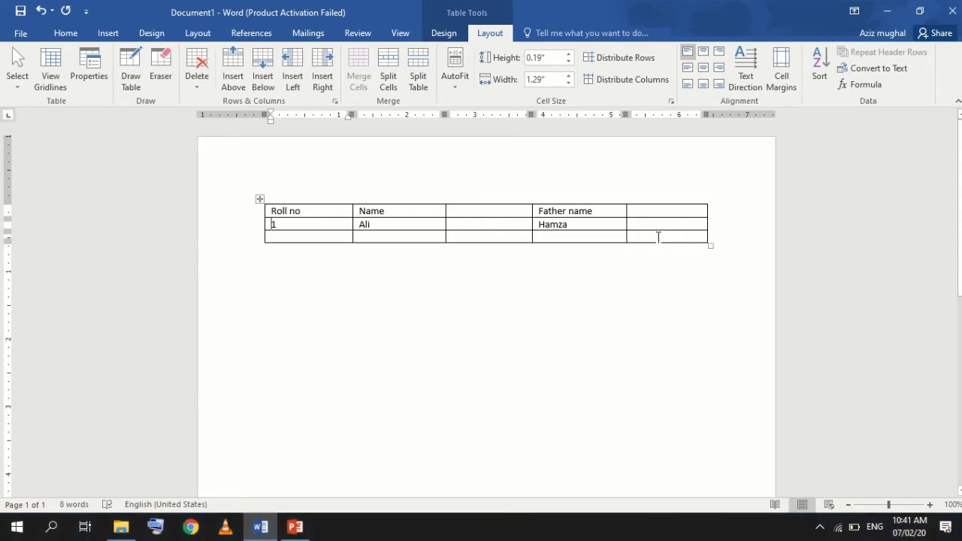
Delete the empty last row of the table, using the option to delete the entire row.
left_click_drag(320, 236, 640, 242)
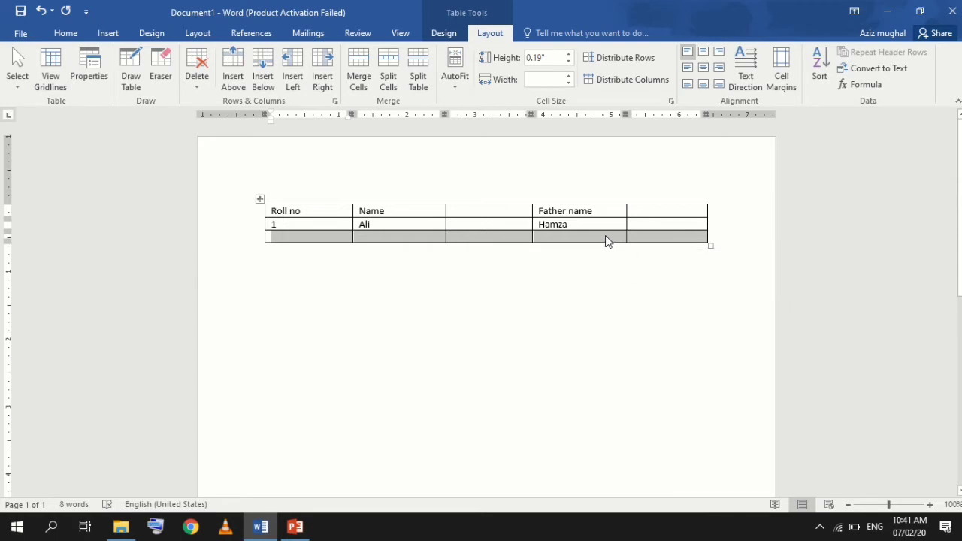
right_click(606, 238)
mouse_move(658, 318)
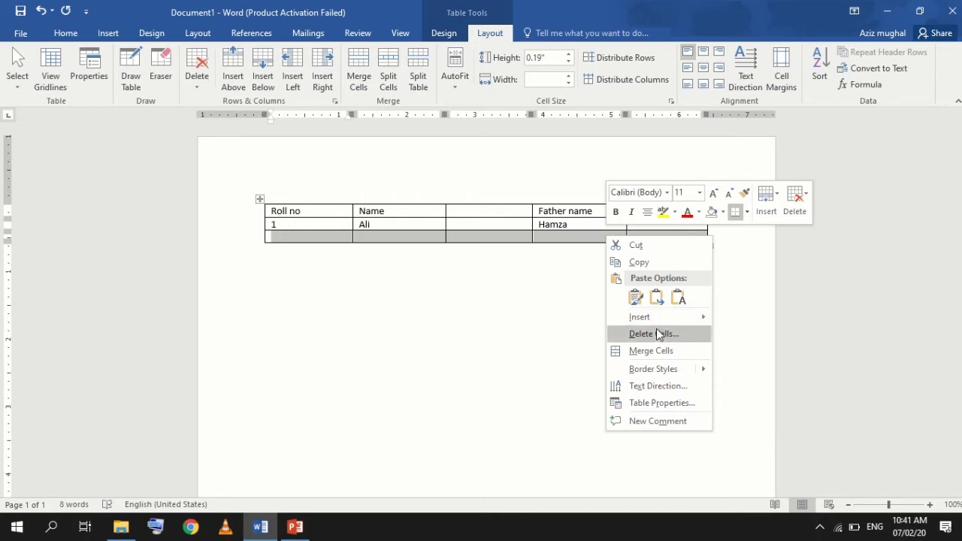
left_click(656, 331)
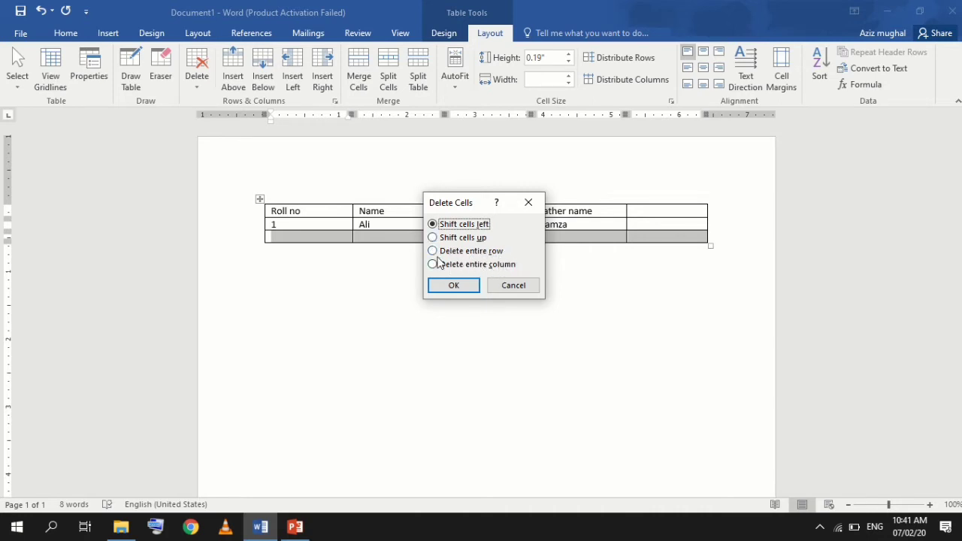
left_click(435, 251)
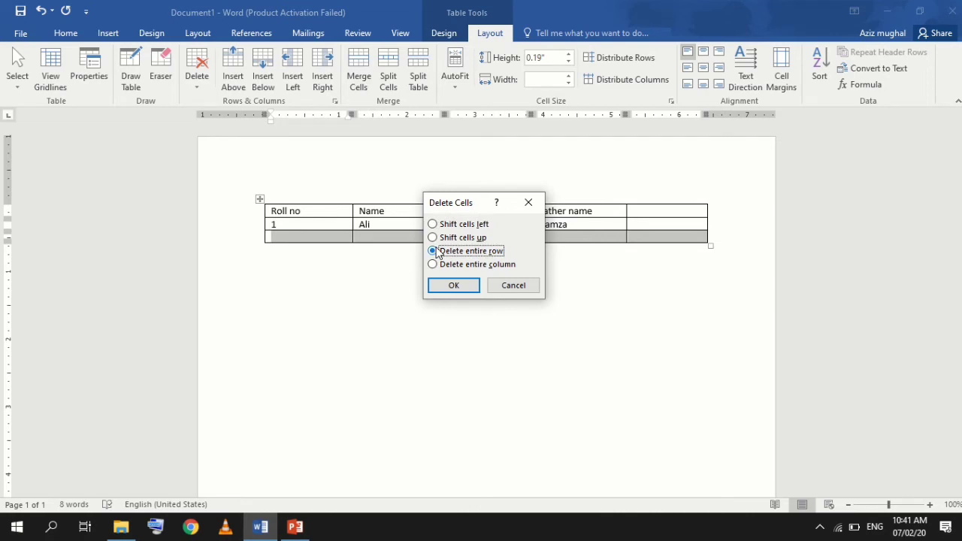
left_click(472, 288)
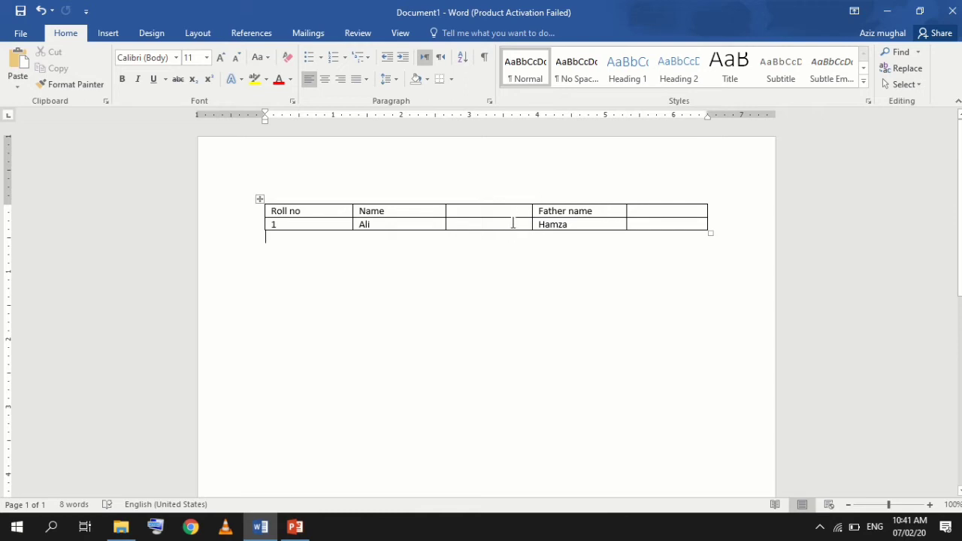
mouse_move(513, 224)
left_mouse_down()
mouse_move(517, 208)
mouse_move(517, 228)
left_mouse_up()
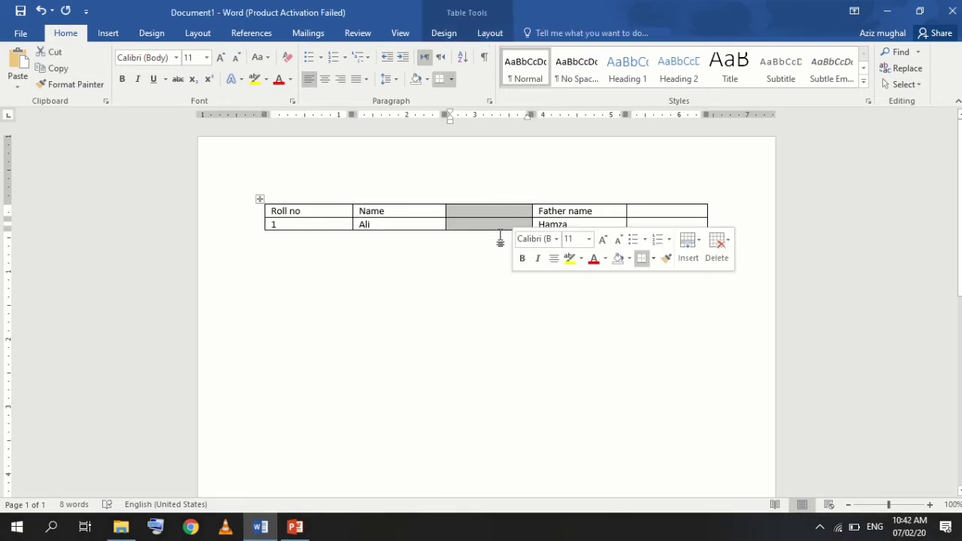
left_click(500, 239)
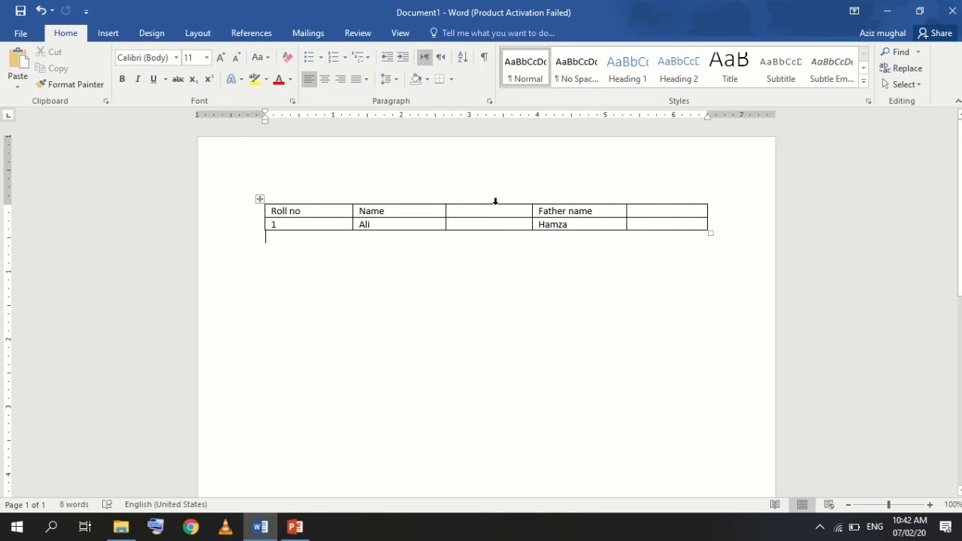
left_click(496, 201)
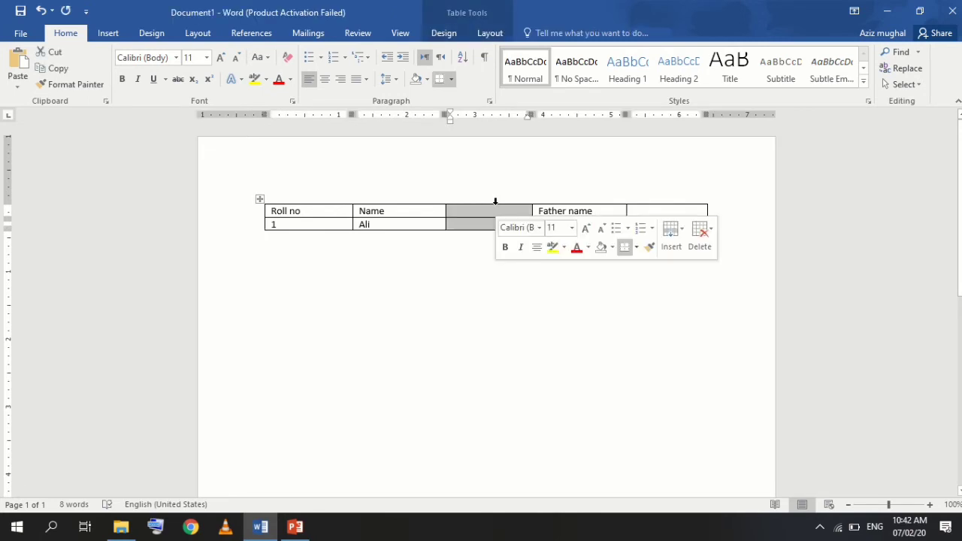
left_click(485, 260)
Delete the empty column between the Name and Father name columns.
left_click(482, 224)
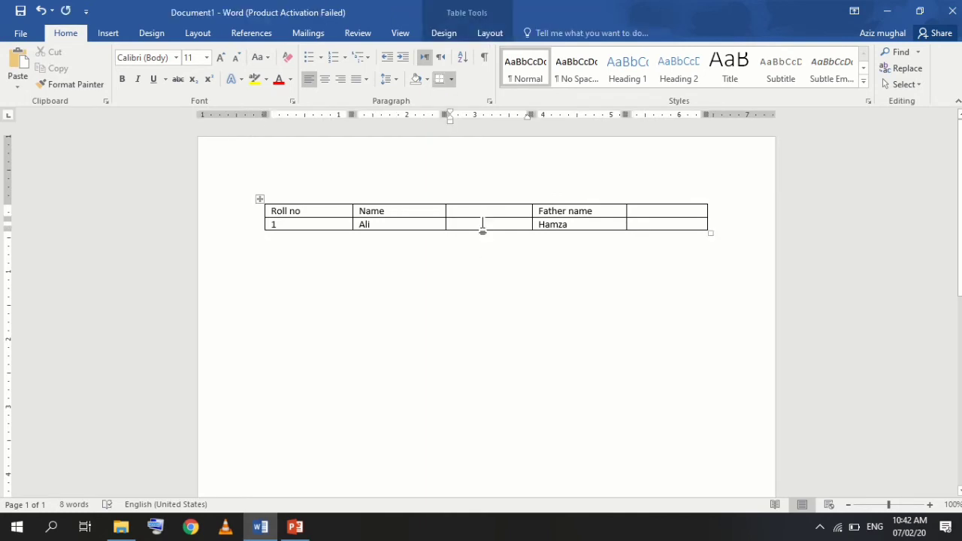
key("ctrl+Shift_R")
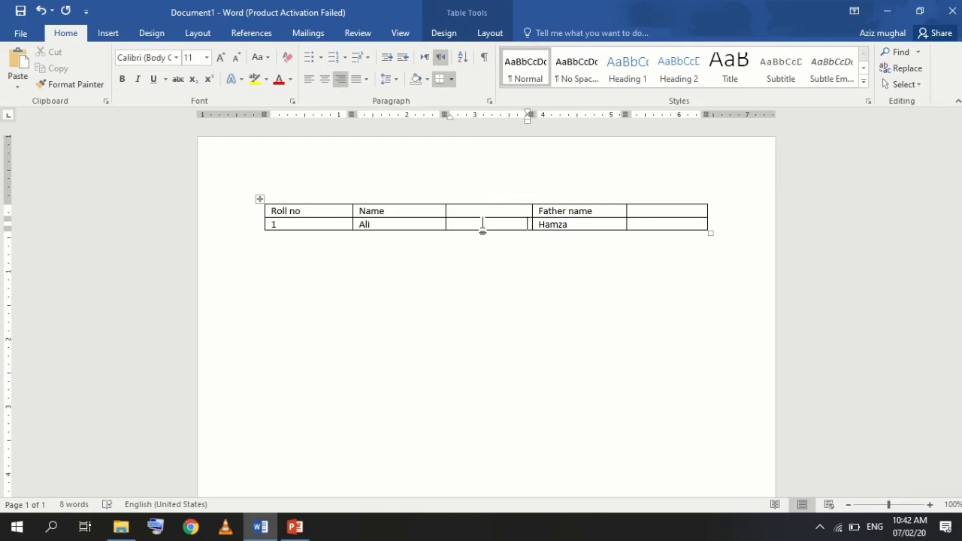
key("shift+Up")
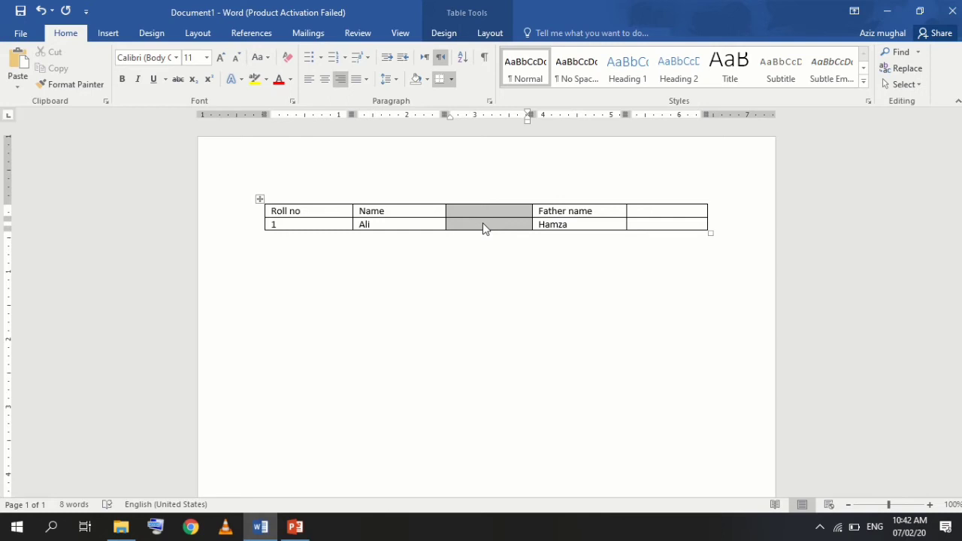
left_click(487, 34)
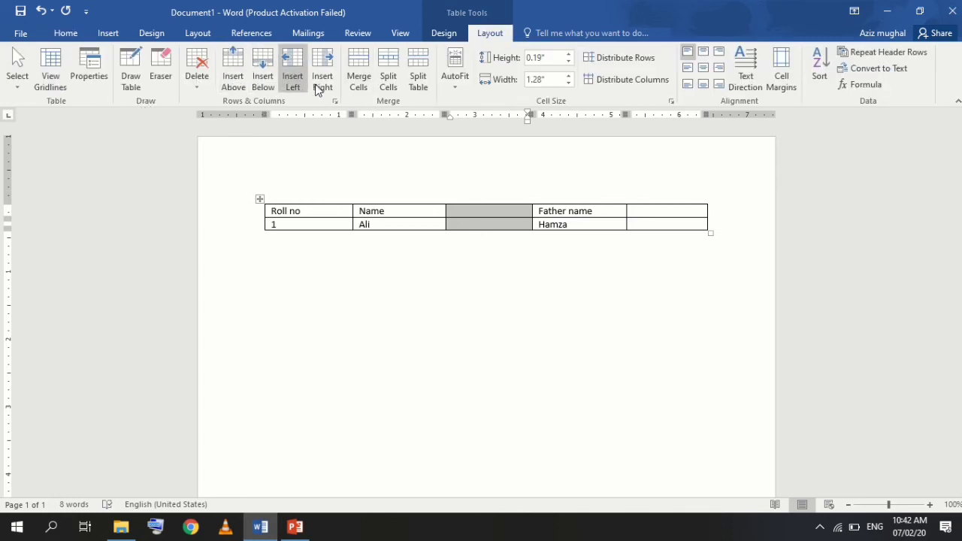
left_click(199, 68)
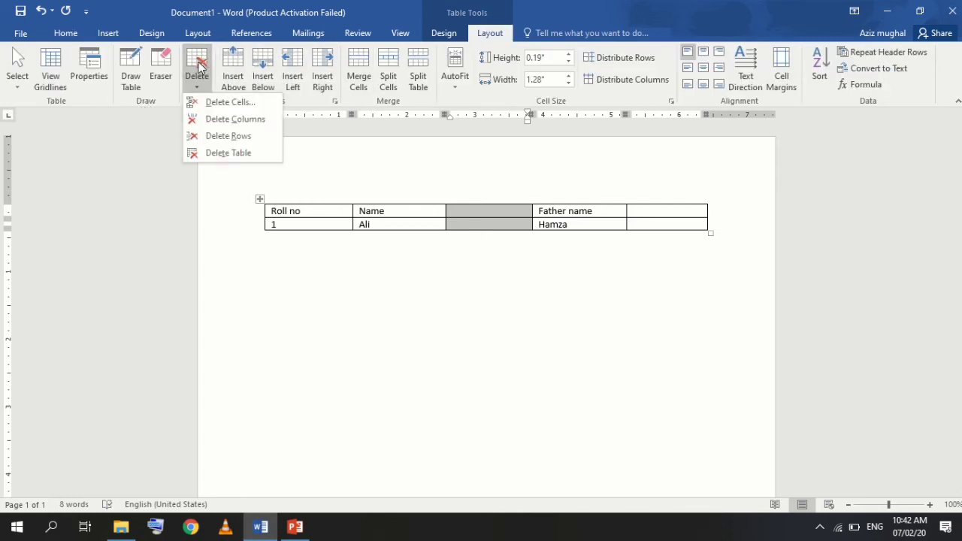
left_click(255, 120)
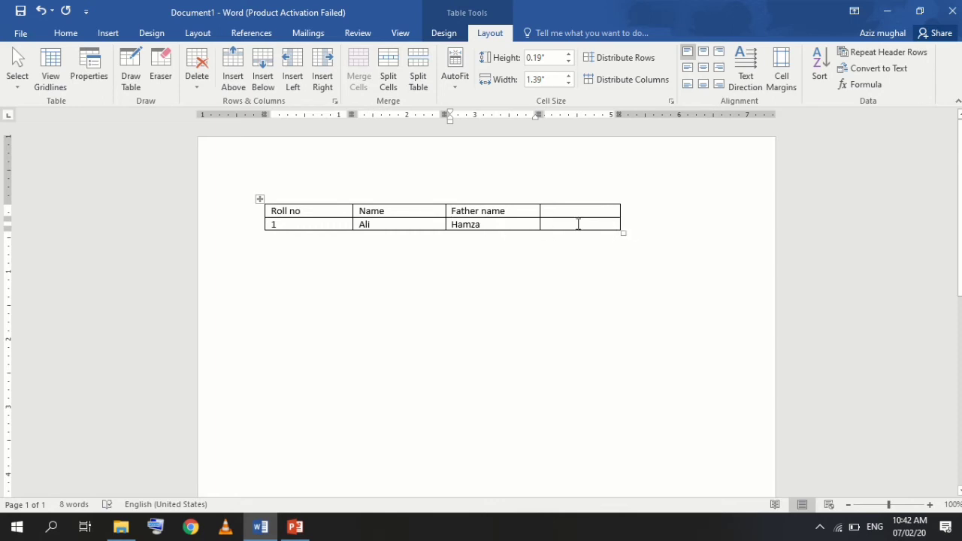
Delete the empty last column, beside the Father name column.
left_click_drag(579, 223, 563, 206)
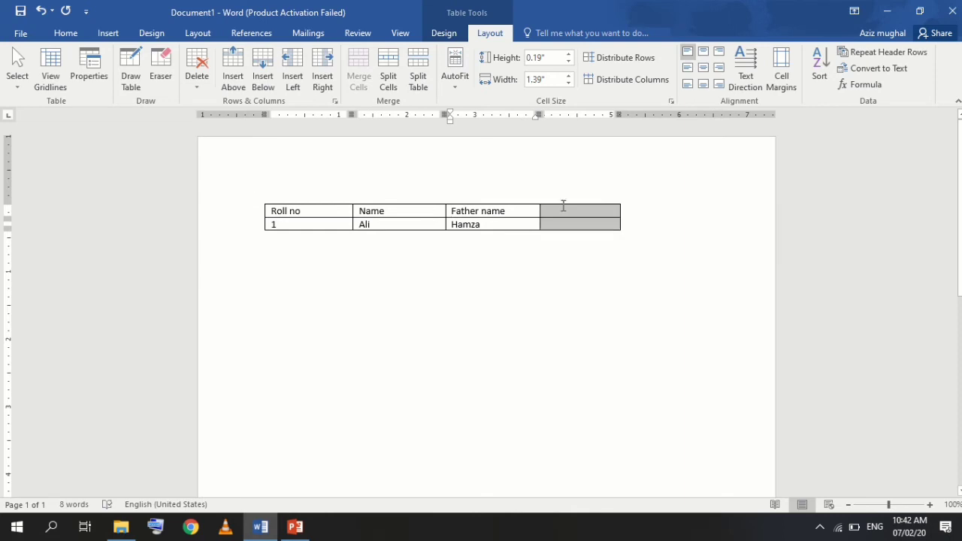
right_click(567, 210)
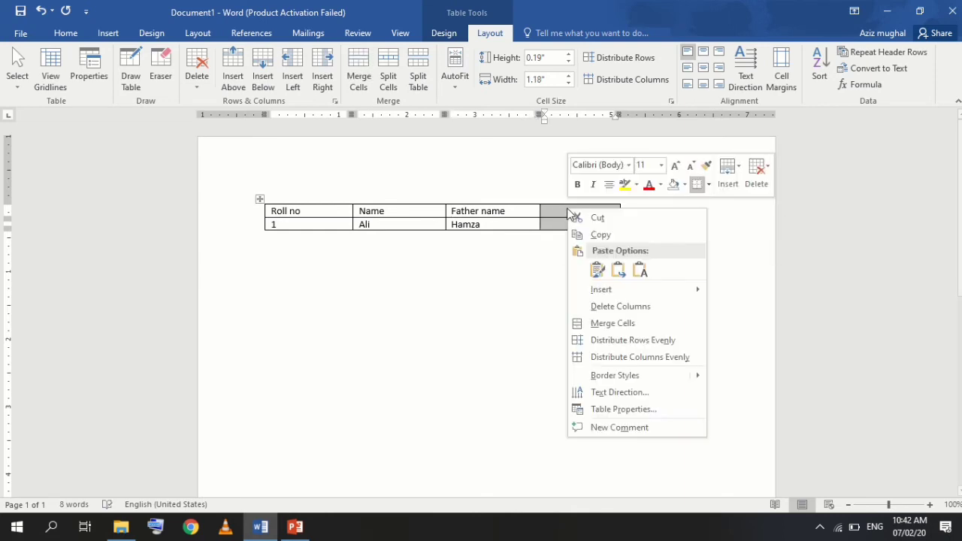
left_click(631, 307)
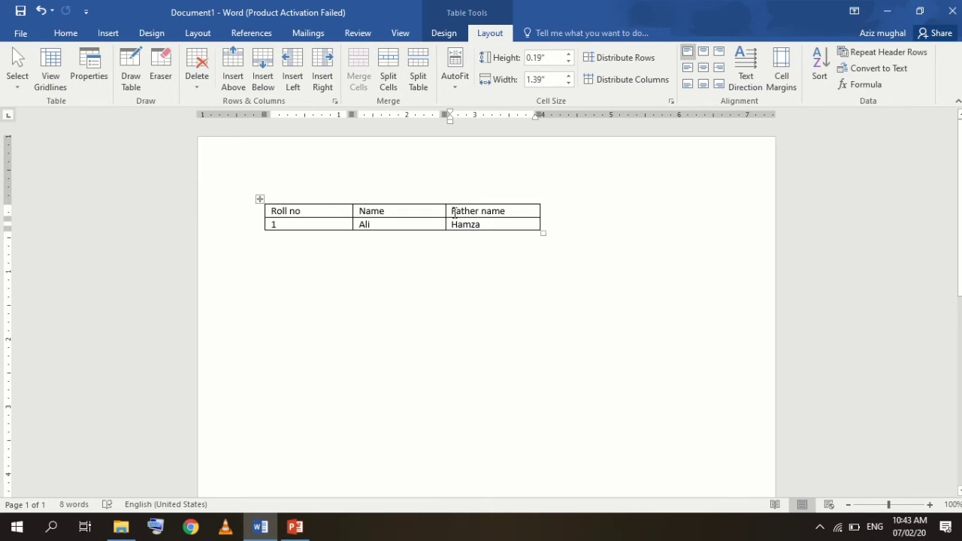
Merge the Name and Father name header cells into a single cell.
left_click(511, 222)
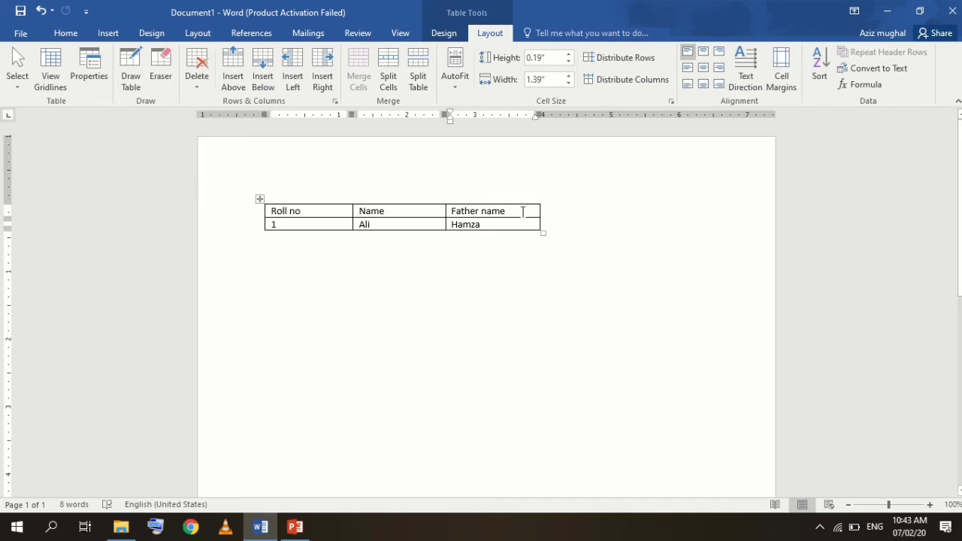
left_click_drag(523, 211, 425, 180)
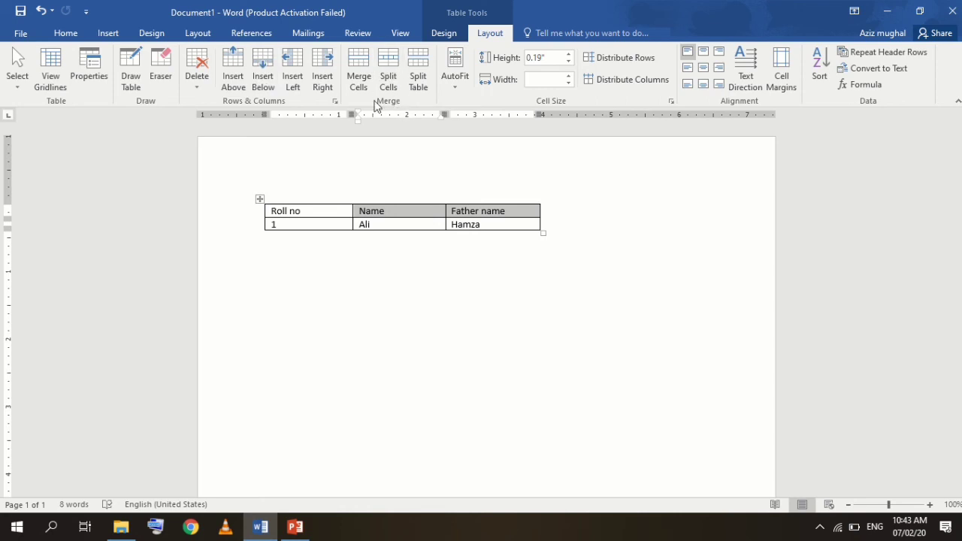
left_click(359, 84)
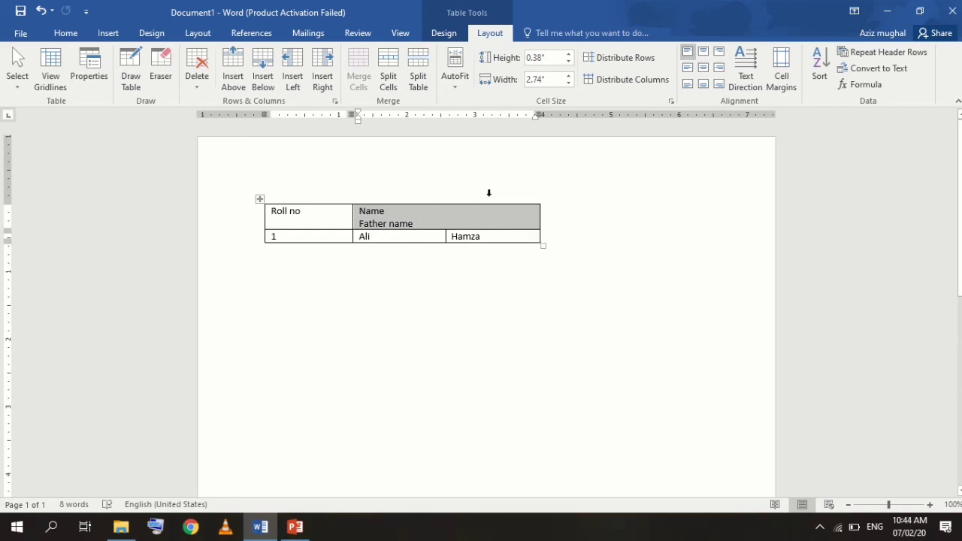
left_click(425, 223)
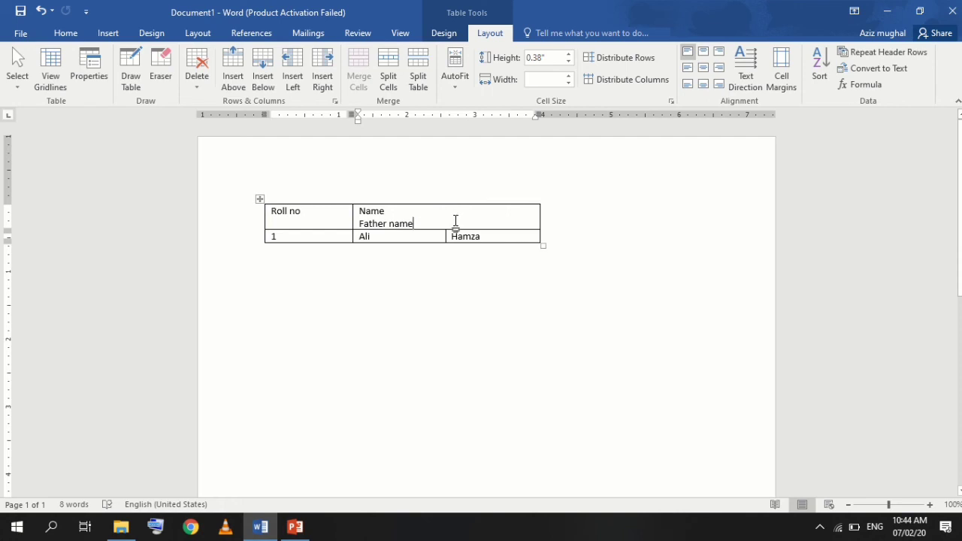
Split the merged header cell holding Name and Father name into 2 columns and 1 row.
left_click(453, 235)
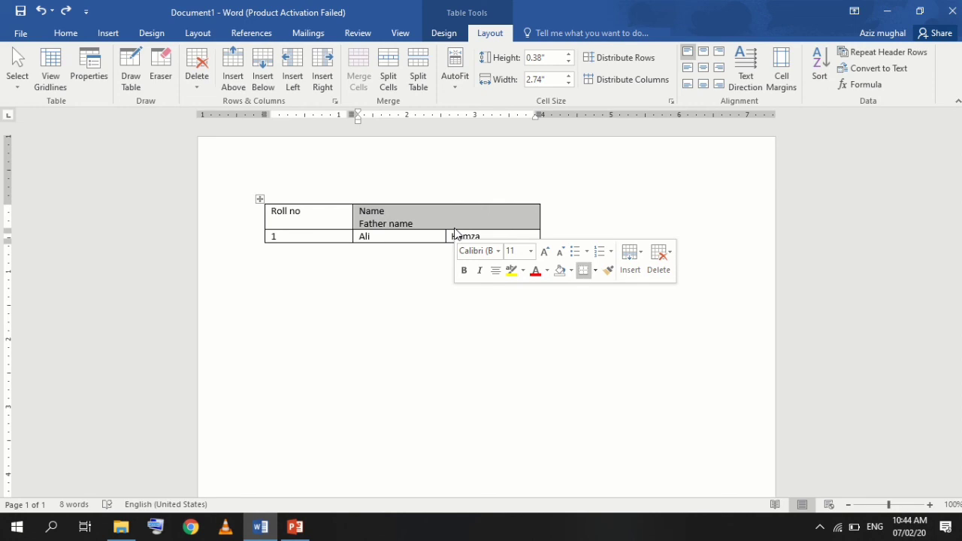
left_click(390, 80)
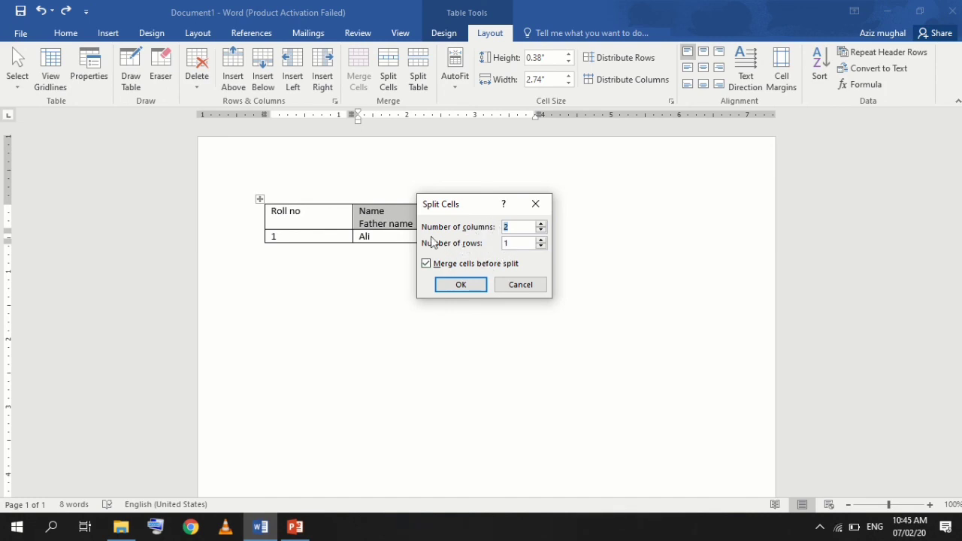
left_click(462, 285)
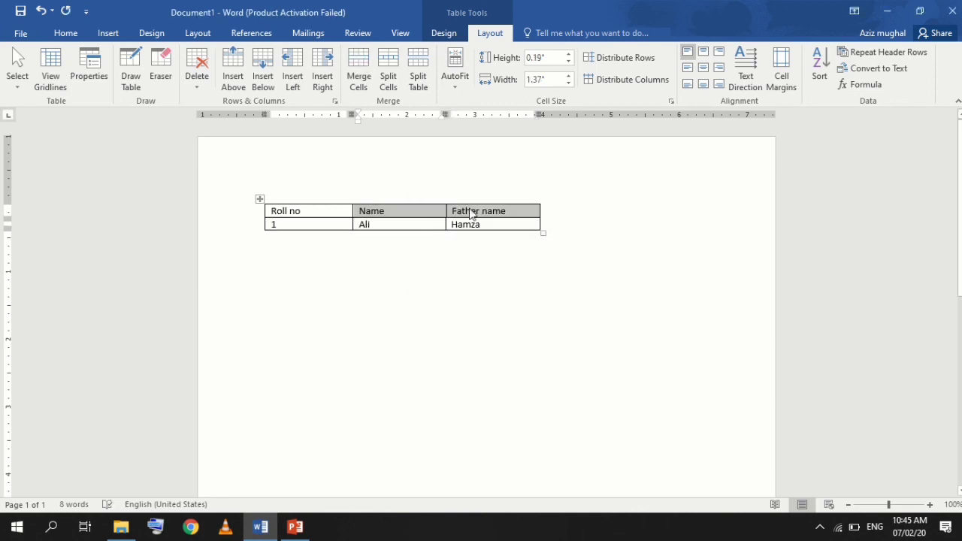